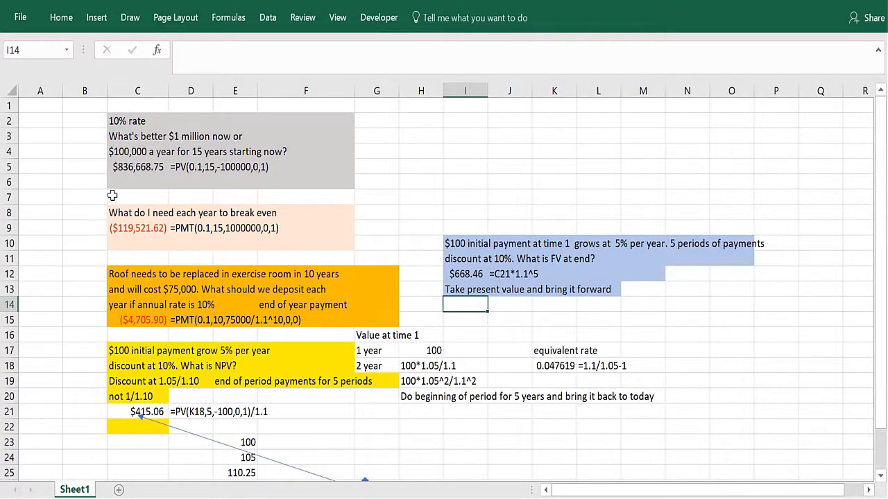
Step: Walk through the first problem: $100,000 a year for 15 years at 10%, and its PV formula
{"action": "left_click", "coordinate": [113, 196]}
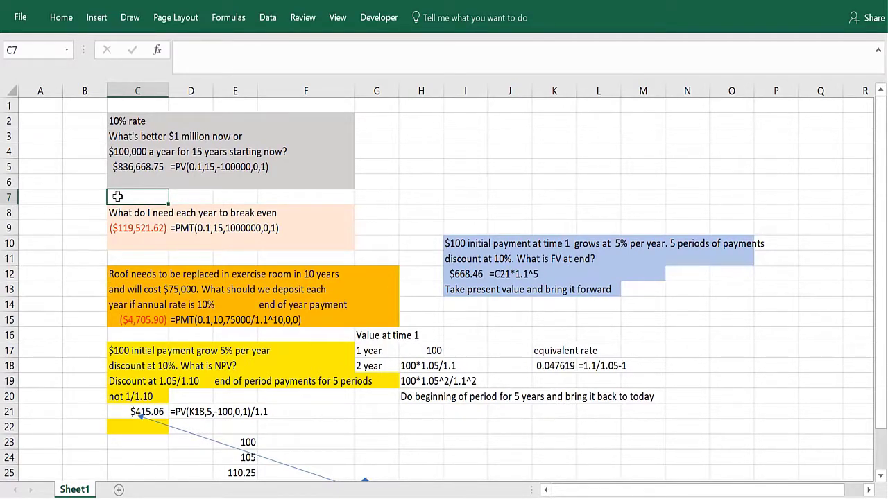
{"action": "left_click", "coordinate": [121, 254]}
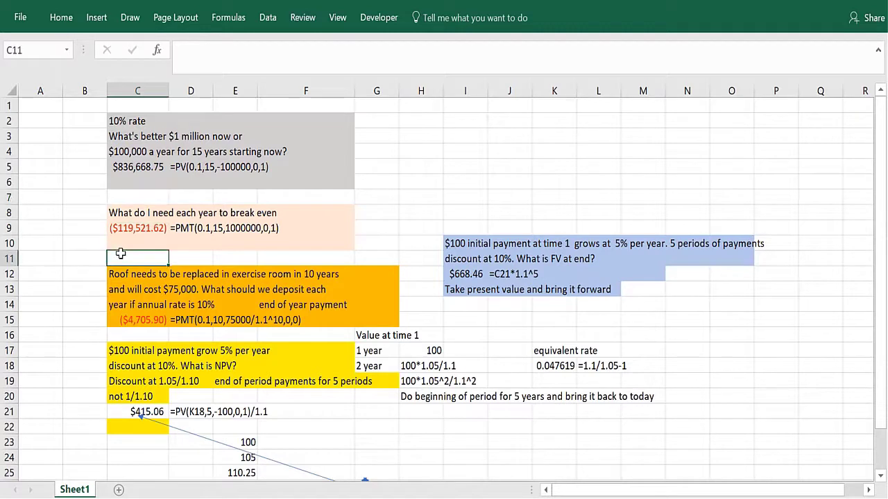
{"action": "left_click", "coordinate": [93, 338]}
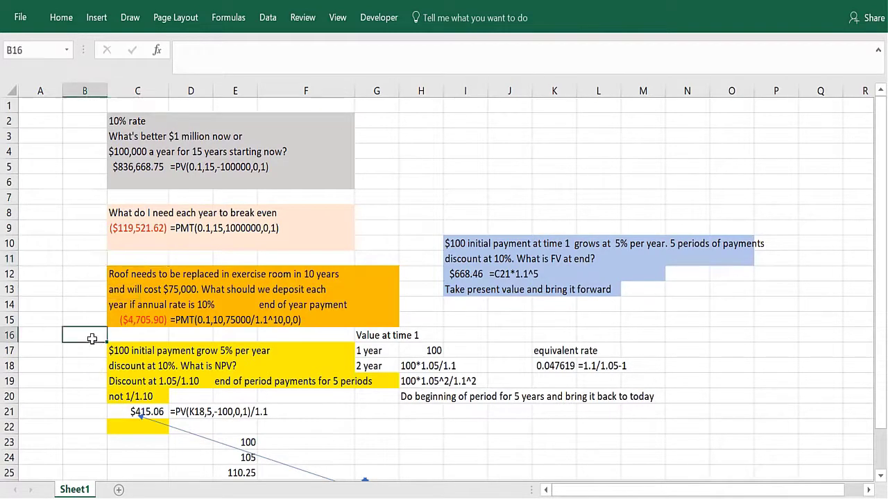
{"action": "left_click", "coordinate": [121, 337]}
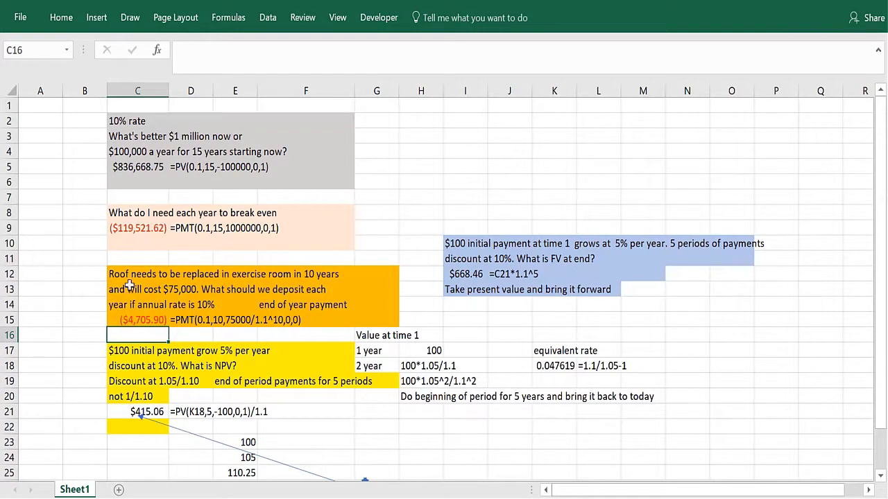
{"action": "left_click", "coordinate": [139, 258]}
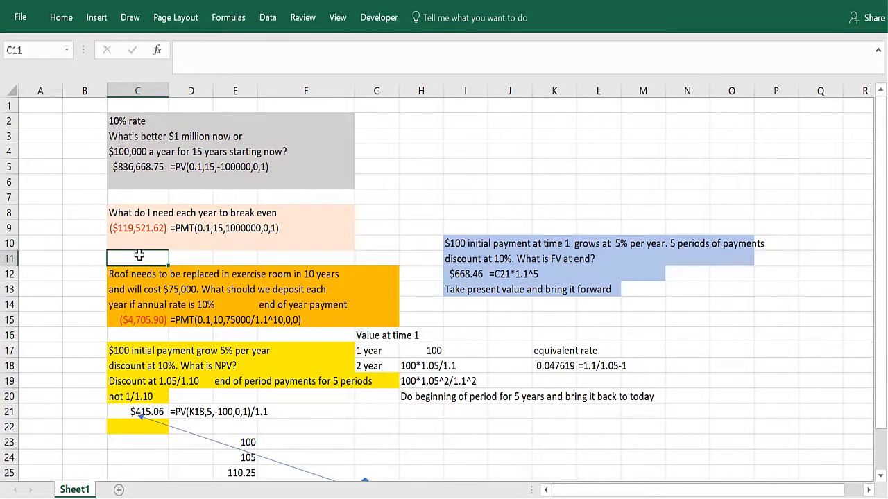
{"action": "left_click", "coordinate": [143, 198]}
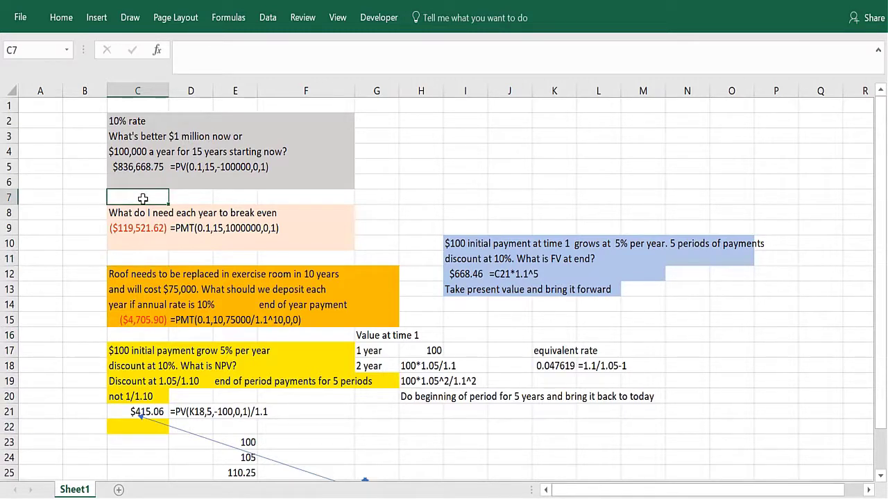
{"action": "left_click", "coordinate": [173, 120]}
{"action": "left_click", "coordinate": [161, 153]}
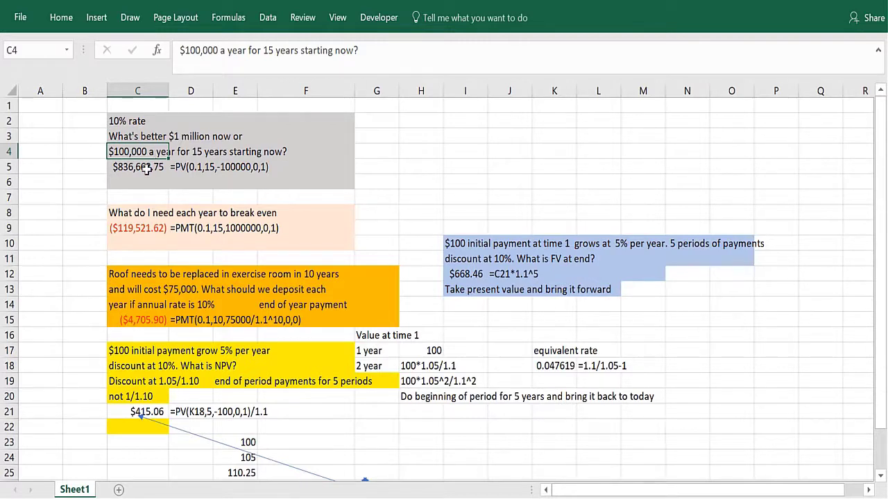
{"action": "left_click", "coordinate": [172, 151]}
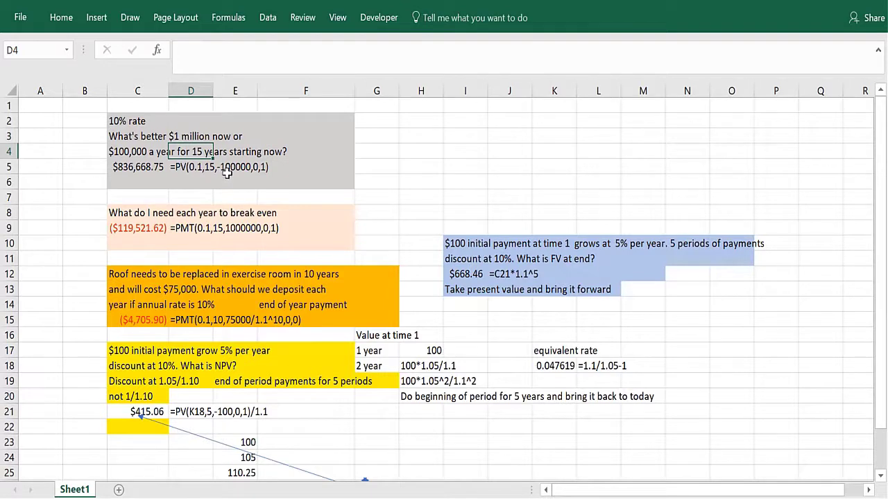
{"action": "left_click", "coordinate": [261, 169]}
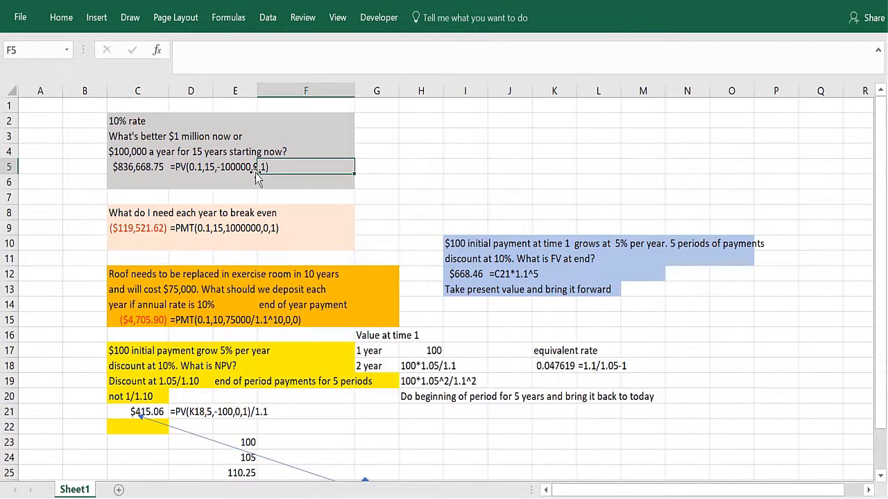
{"action": "left_click", "coordinate": [157, 181]}
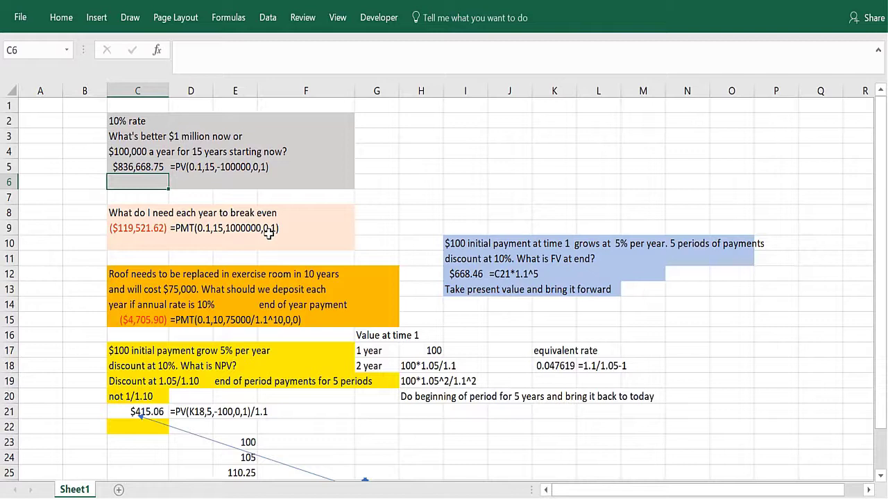
Step: Review the break-even payment answer and its PMT formula
{"action": "left_click", "coordinate": [152, 225]}
{"action": "left_click", "coordinate": [165, 246]}
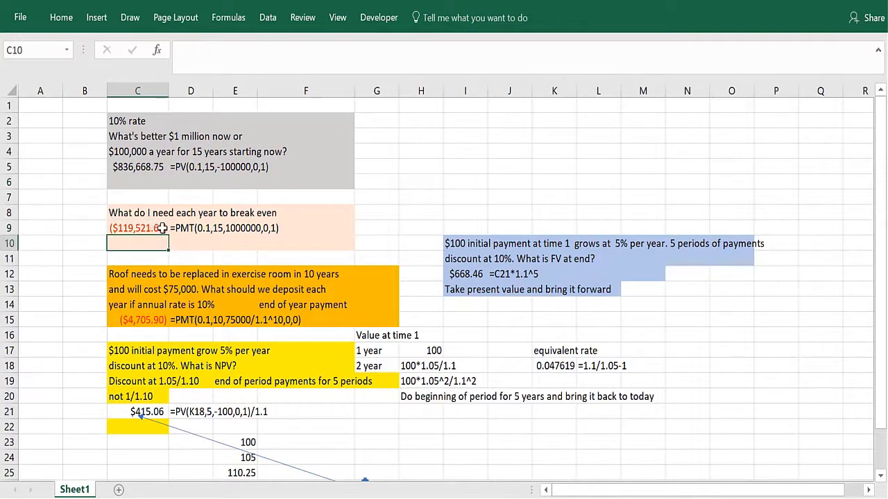
{"action": "left_click", "coordinate": [160, 227]}
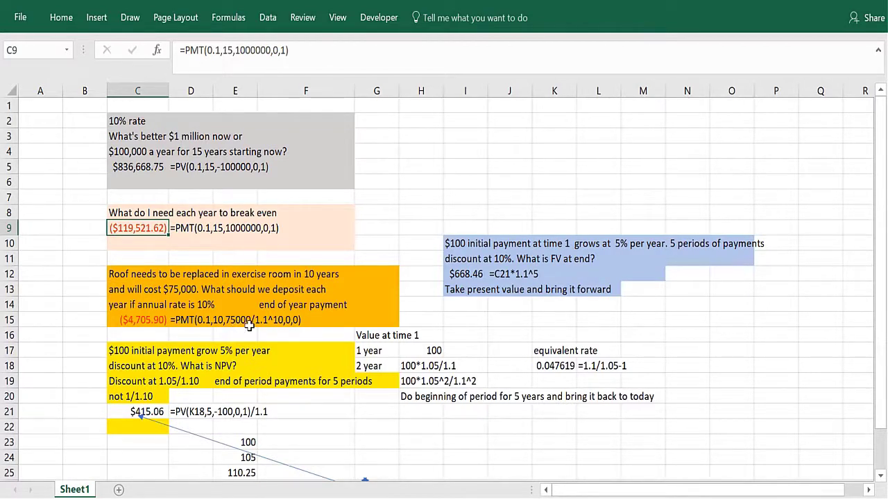
Step: Step through the NPV problem notes: 5% growth, end-of-period payments, discount at 1.05/1.10
{"action": "left_click", "coordinate": [285, 333]}
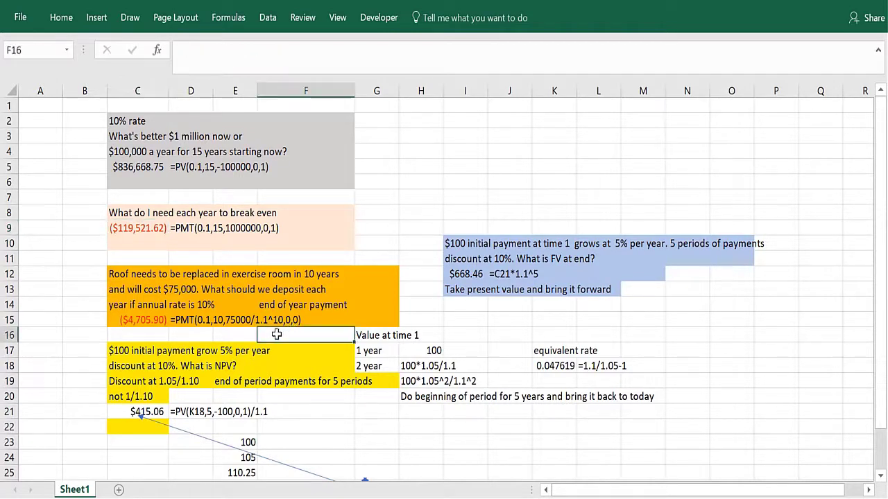
{"action": "left_click", "coordinate": [229, 334]}
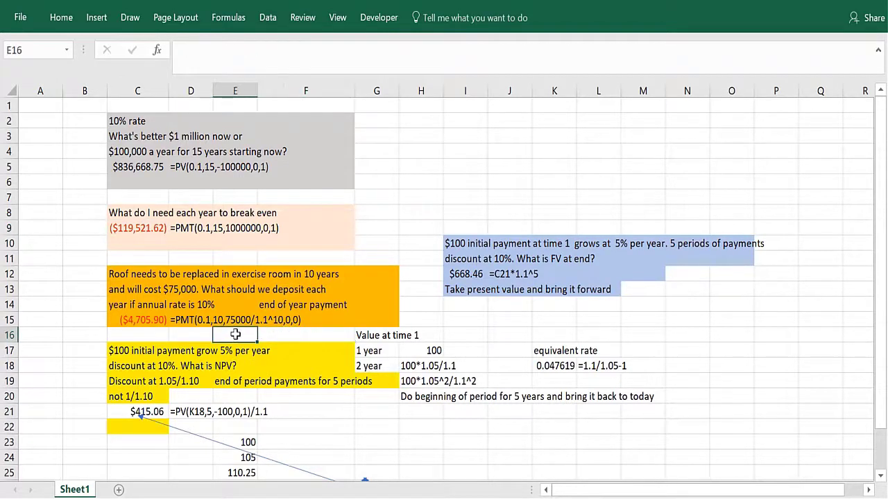
{"action": "left_click", "coordinate": [165, 334]}
{"action": "left_click", "coordinate": [70, 394]}
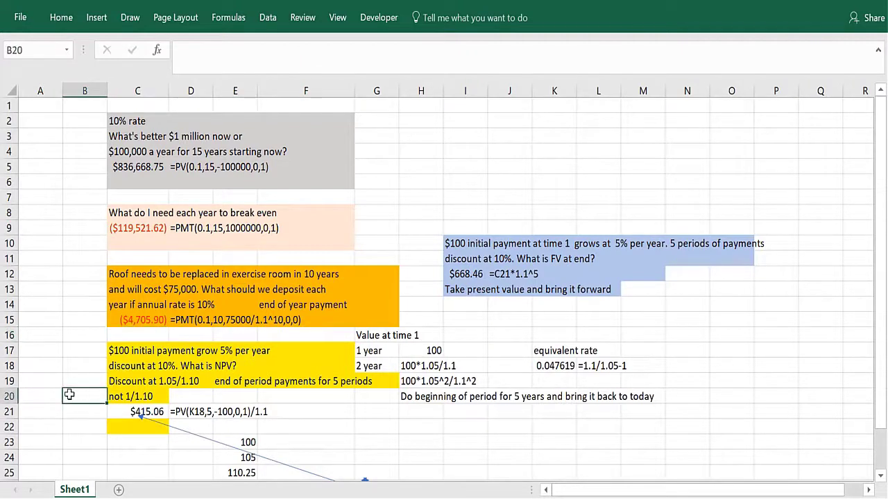
{"action": "key", "text": "Down"}
{"action": "key", "text": "Down"}
{"action": "key", "text": "Down"}
{"action": "key", "text": "Down"}
{"action": "key", "text": "Down"}
{"action": "key", "text": "Down"}
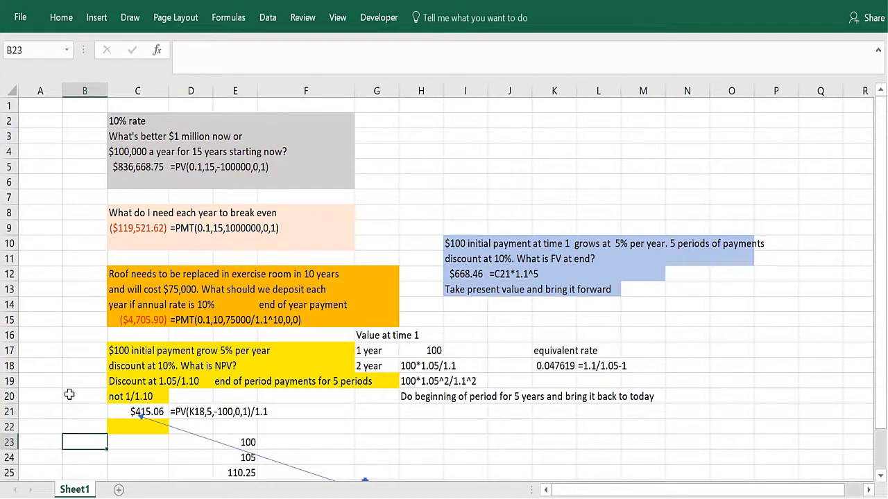
{"action": "key", "text": "Up"}
{"action": "key", "text": "Up"}
{"action": "key", "text": "Up"}
{"action": "key", "text": "Up"}
{"action": "key", "text": "Up"}
{"action": "key", "text": "Up"}
{"action": "key", "text": "Up"}
{"action": "key", "text": "Up"}
{"action": "key", "text": "Up"}
{"action": "key", "text": "Up"}
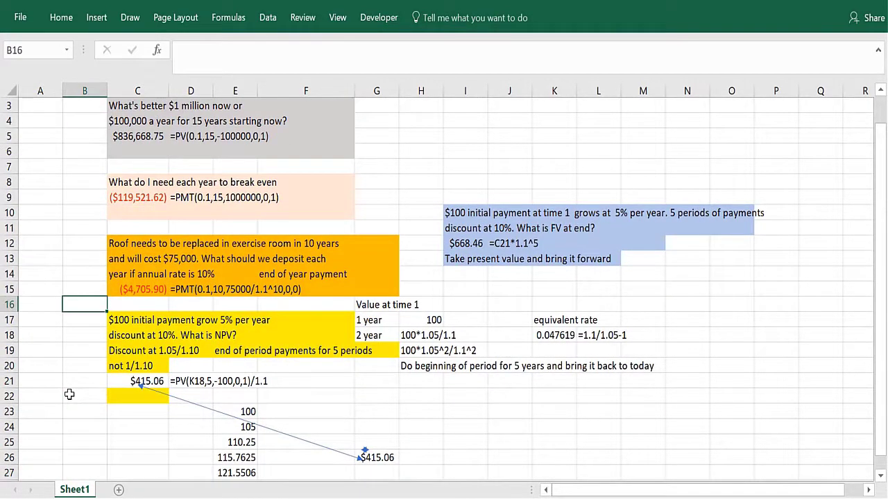
{"action": "key", "text": "Down"}
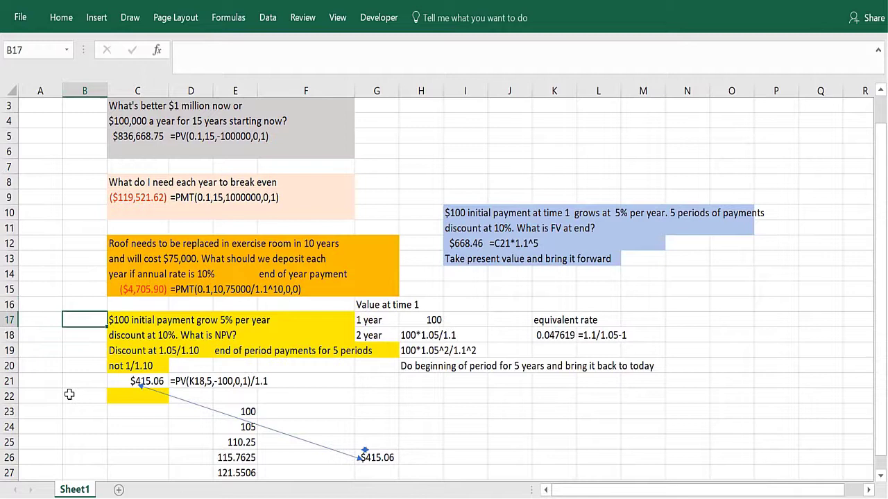
{"action": "key", "text": "Right"}
{"action": "key", "text": "Right"}
{"action": "key", "text": "Right"}
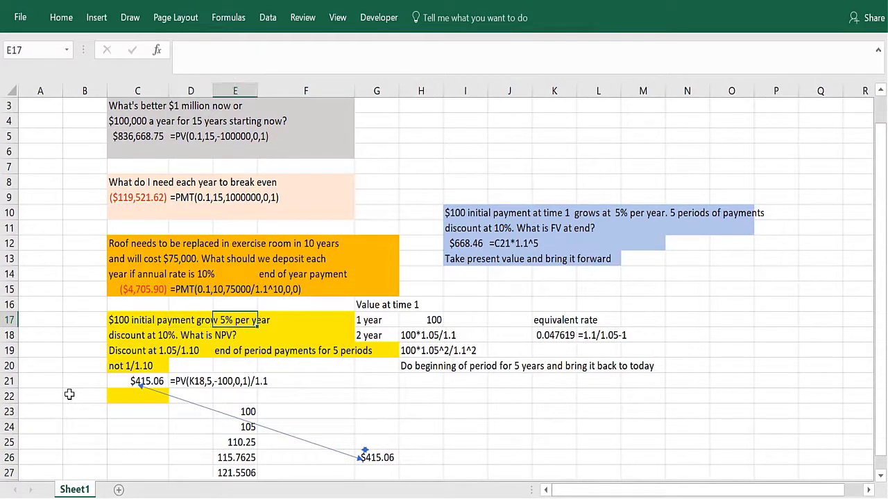
{"action": "key", "text": "Down"}
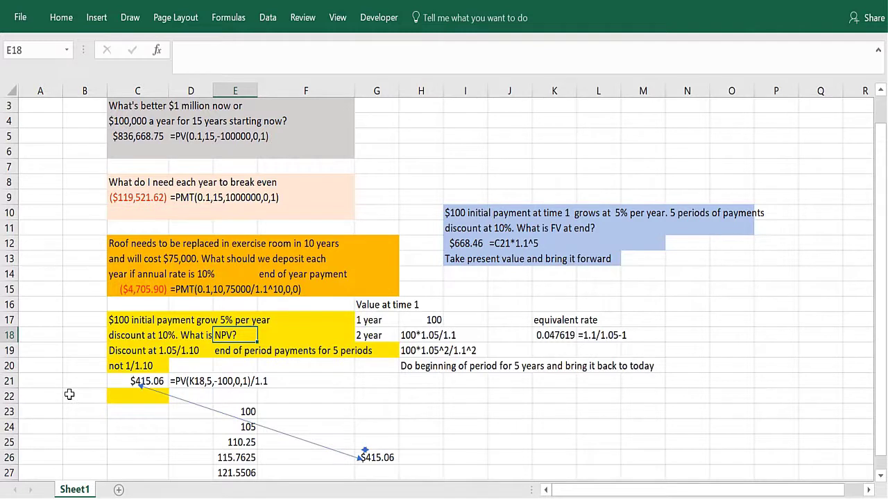
{"action": "key", "text": "Down"}
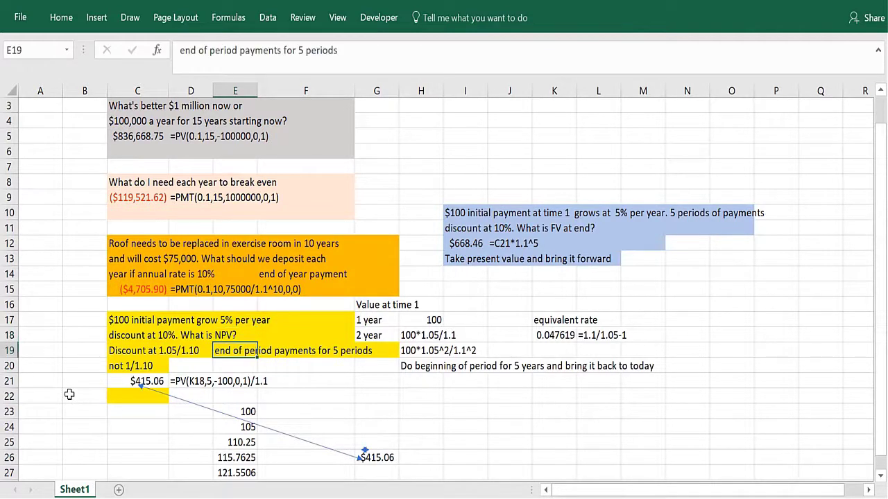
{"action": "key", "text": "Left"}
{"action": "key", "text": "Left"}
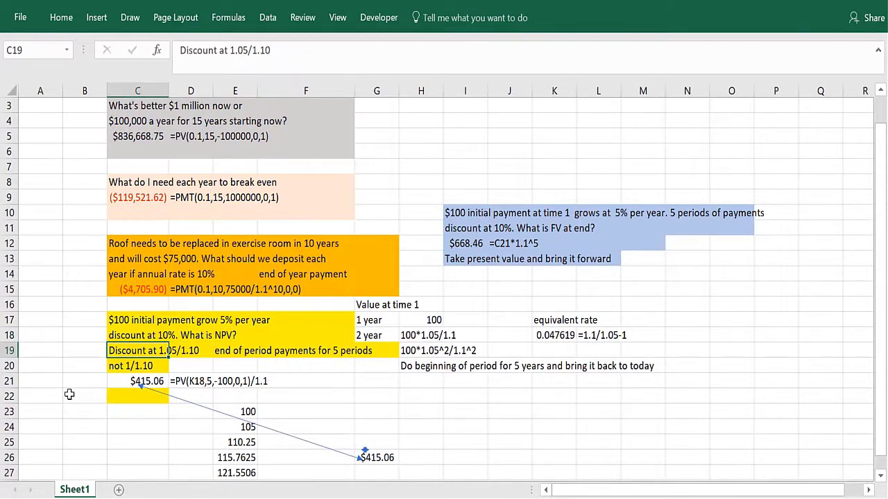
{"action": "key", "text": "Right"}
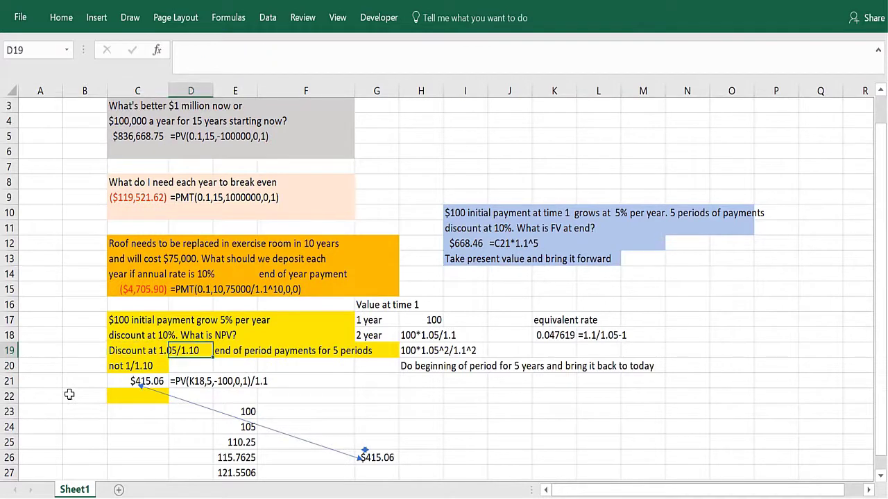
{"action": "key", "text": "Left"}
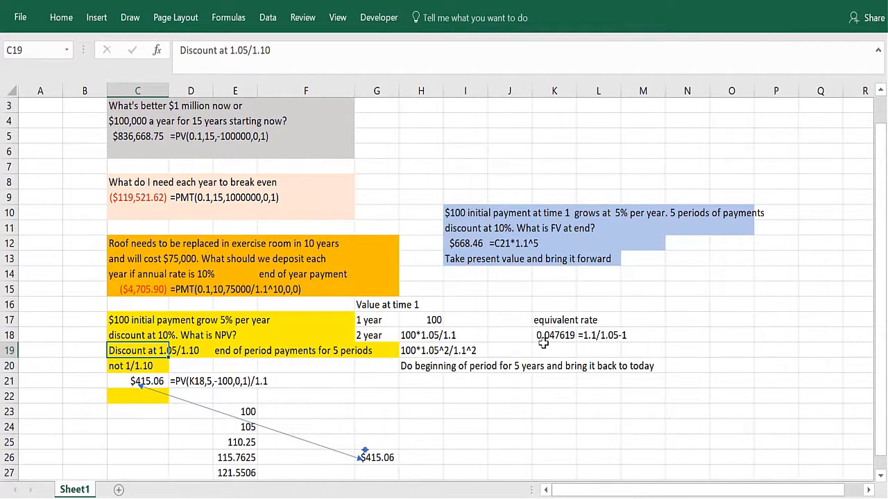
Step: Check the equivalent rate formula in K18 and the year-one value 100 in H17
{"action": "left_click", "coordinate": [578, 336]}
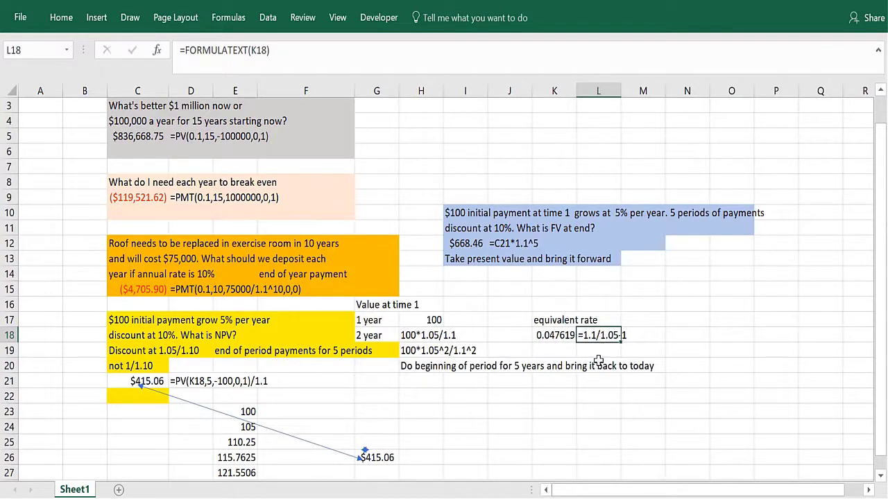
{"action": "left_click", "coordinate": [603, 346]}
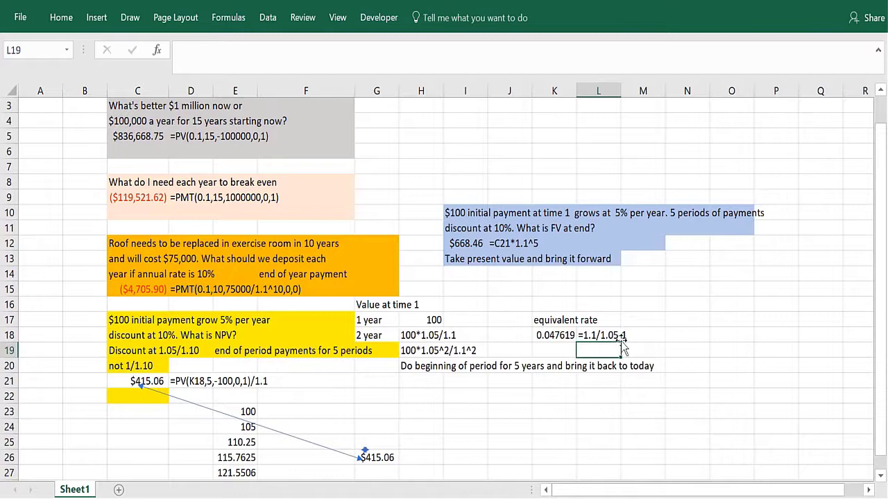
{"action": "left_click", "coordinate": [559, 332]}
{"action": "left_click", "coordinate": [547, 352]}
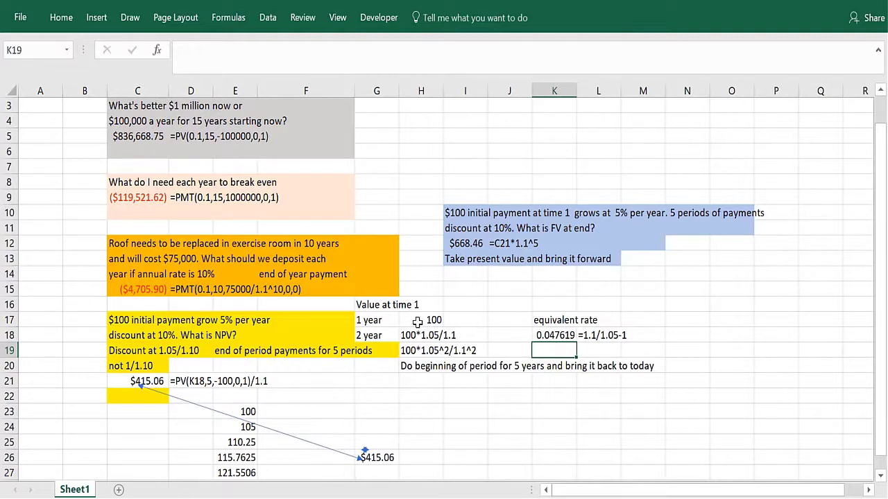
{"action": "left_click", "coordinate": [421, 320]}
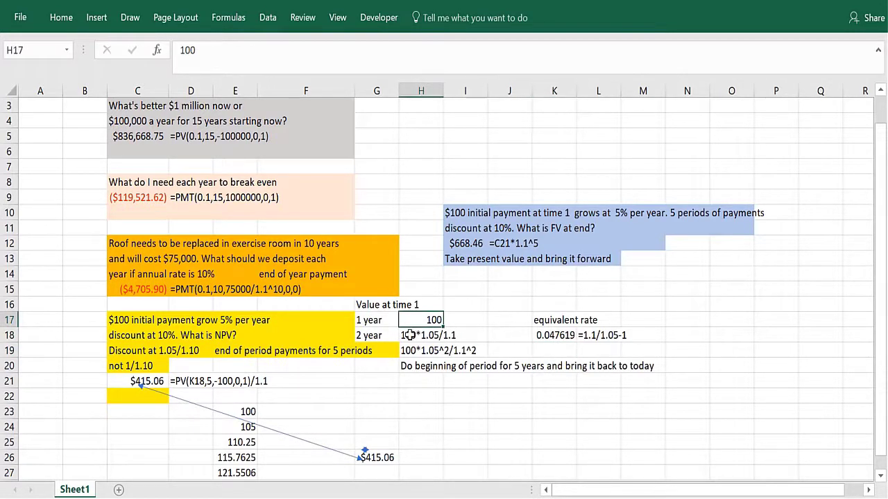
{"action": "left_click", "coordinate": [408, 336]}
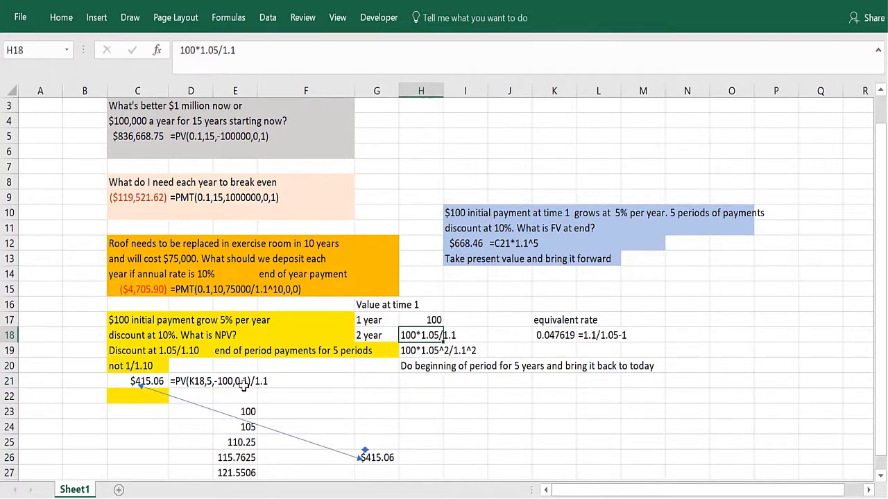
{"action": "left_click", "coordinate": [414, 321]}
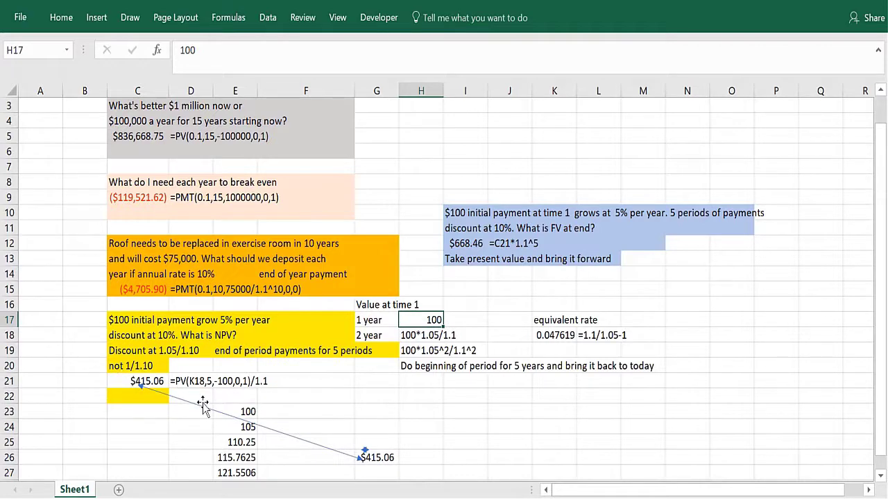
Step: Inspect the 5% growth formula in E24 and the NPV formula in G26
{"action": "left_click", "coordinate": [227, 427]}
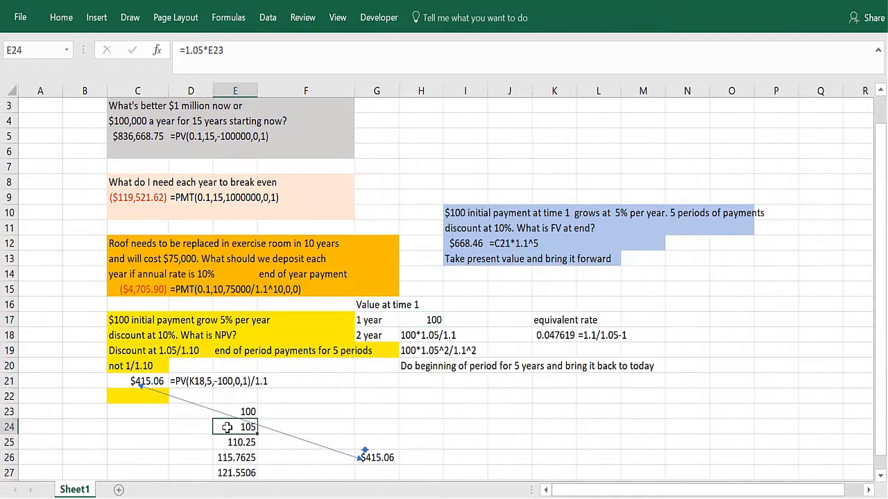
{"action": "key", "text": "Down"}
{"action": "key", "text": "Down"}
{"action": "key", "text": "Down"}
{"action": "key", "text": "Down"}
{"action": "key", "text": "Down"}
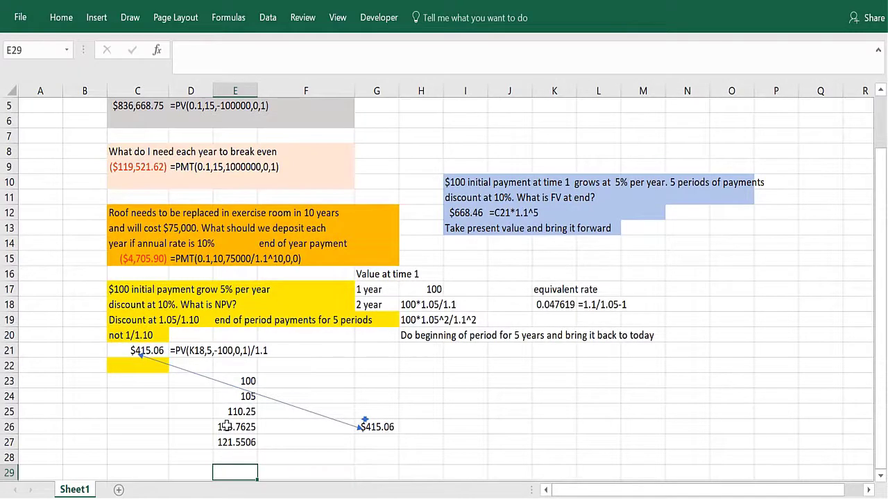
{"action": "left_click", "coordinate": [378, 426]}
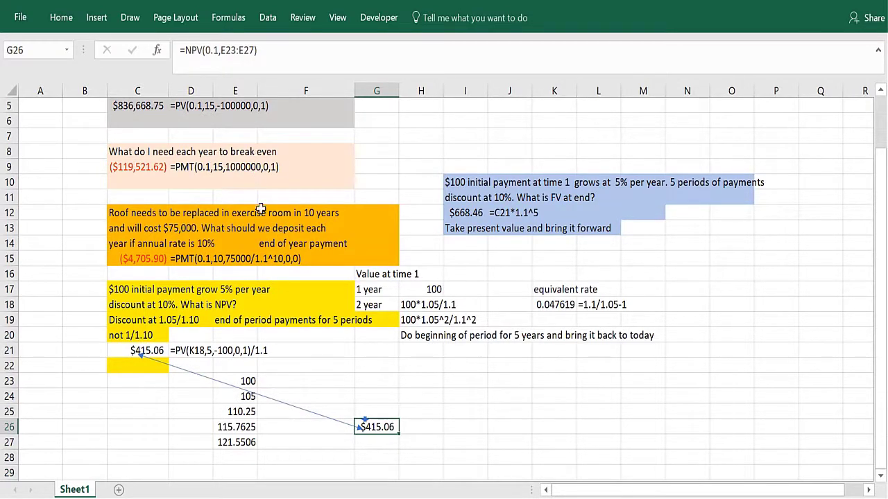
{"action": "left_click", "coordinate": [337, 379]}
{"action": "left_click", "coordinate": [453, 252]}
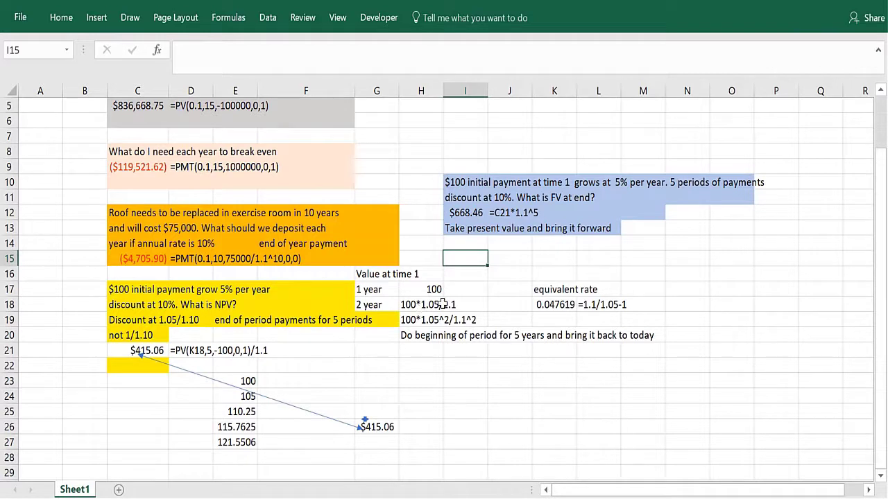
{"action": "left_click", "coordinate": [472, 243]}
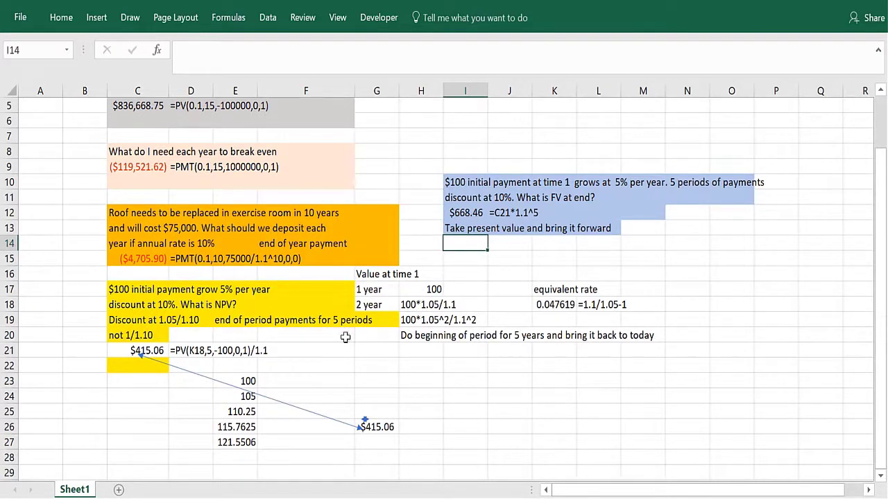
Step: Check the present value formula in C21 and future value formula in I12, then leave Excel
{"action": "left_click", "coordinate": [181, 360]}
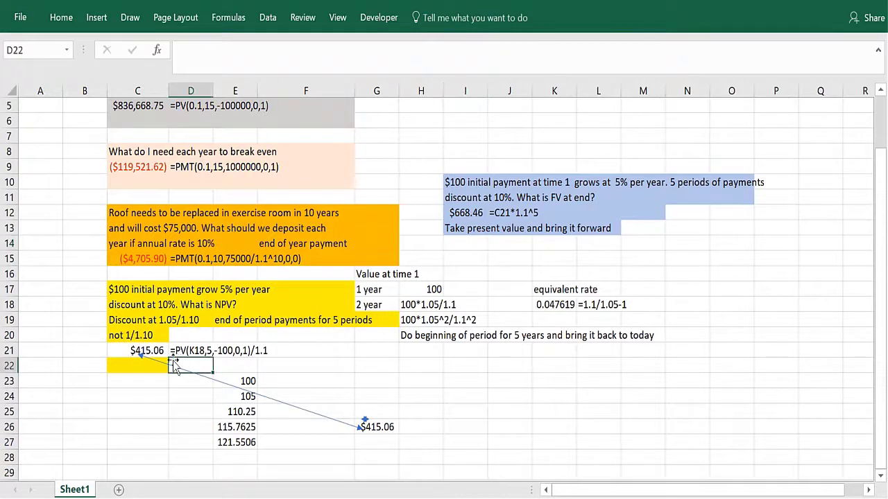
{"action": "left_click", "coordinate": [138, 352]}
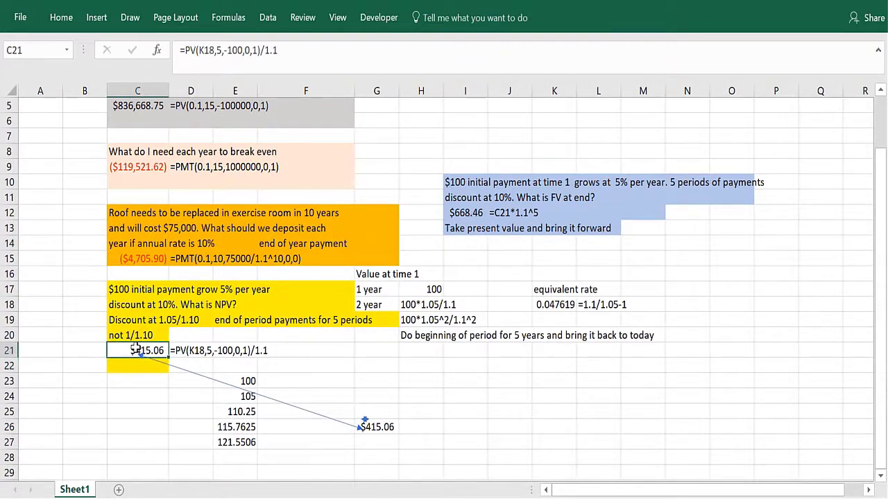
{"action": "left_click", "coordinate": [462, 214]}
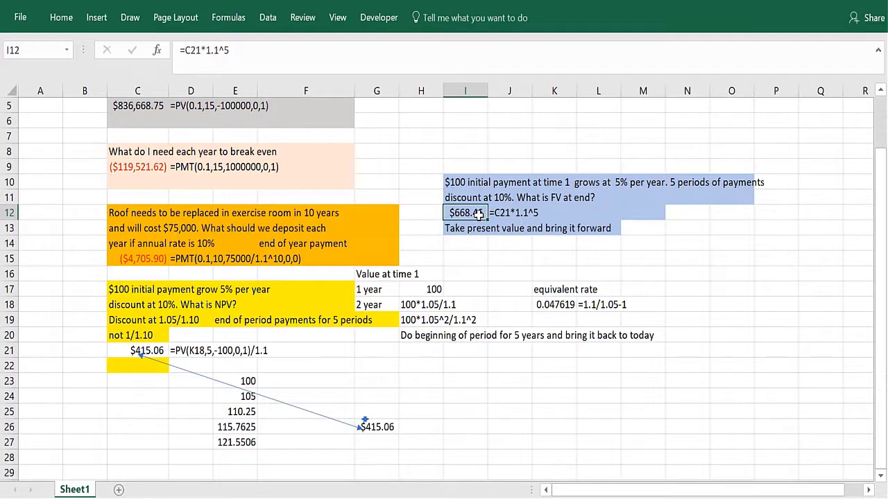
{"action": "left_click", "coordinate": [461, 243]}
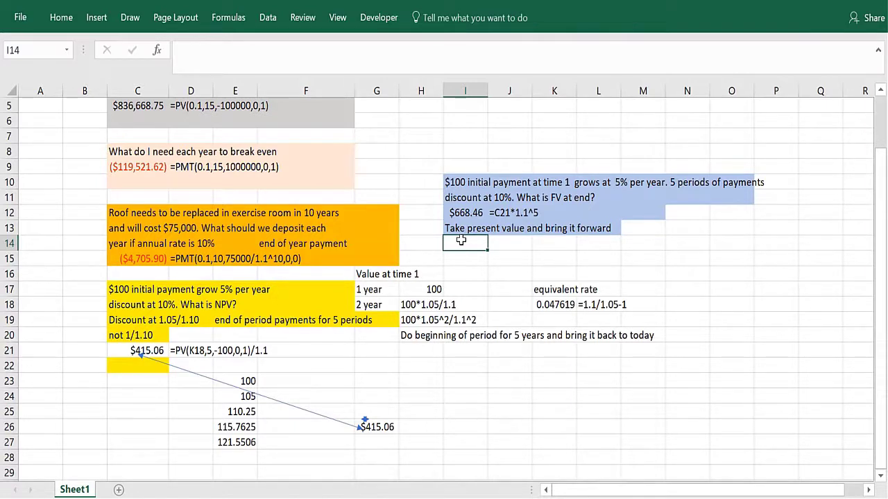
{"action": "key", "text": "super"}
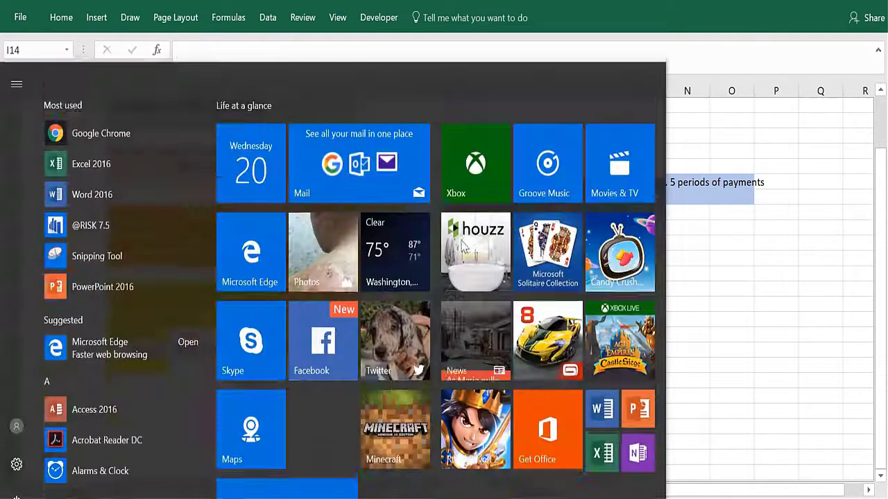
{"action": "key", "text": "super"}
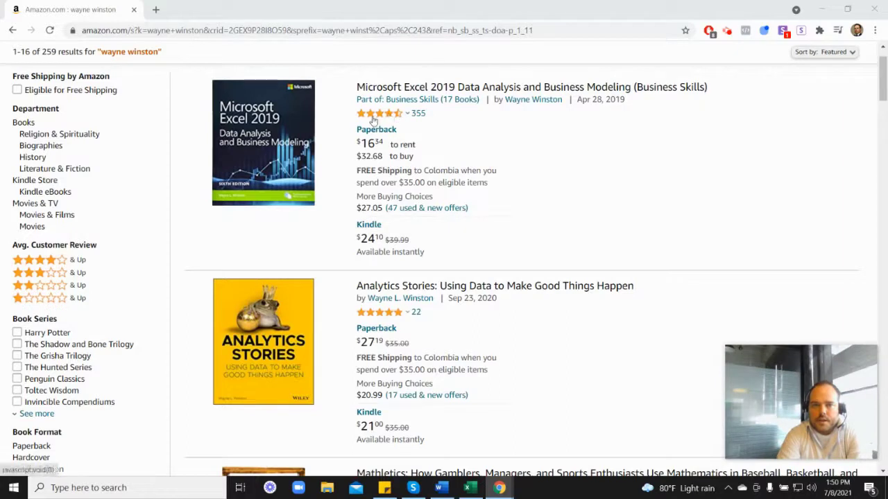
{"action": "mouse_move", "coordinate": [381, 120]}
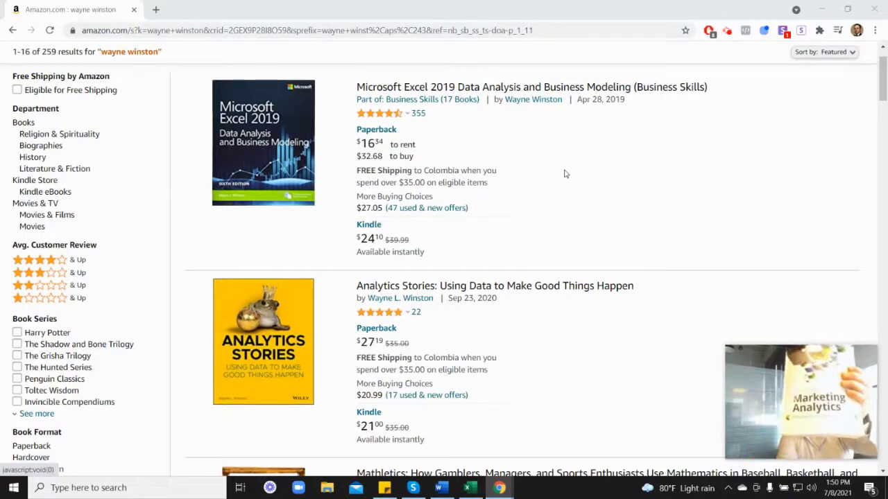
{"action": "scroll", "coordinate": [713, 272], "scroll_direction": "down", "scroll_amount": 5}
{"action": "scroll", "coordinate": [711, 344], "scroll_direction": "down", "scroll_amount": 2}
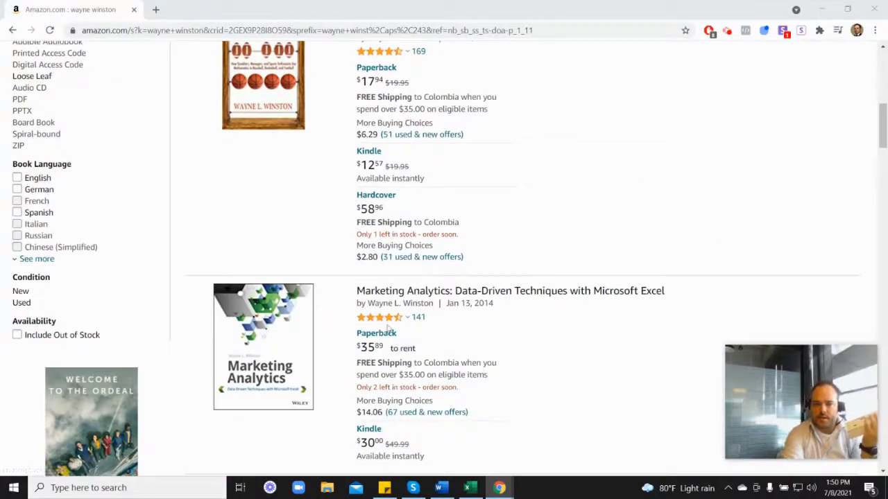
{"action": "mouse_move", "coordinate": [406, 255]}
{"action": "scroll", "coordinate": [516, 260], "scroll_direction": "up", "scroll_amount": 6}
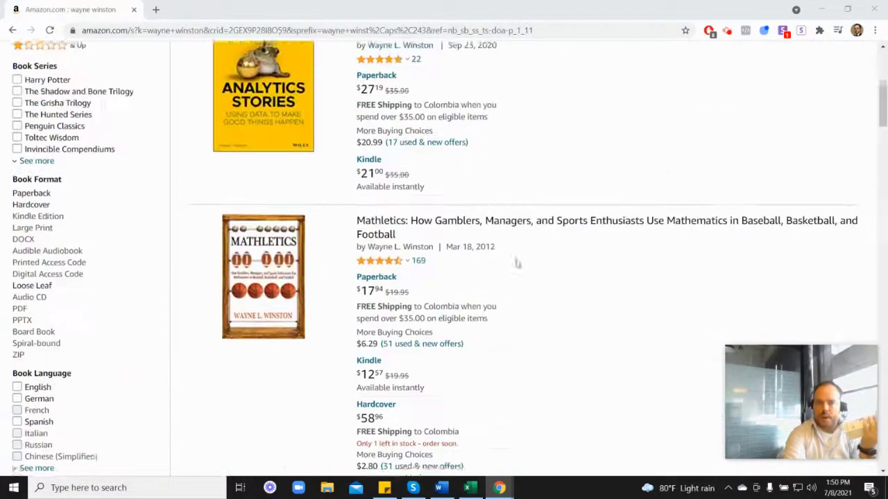